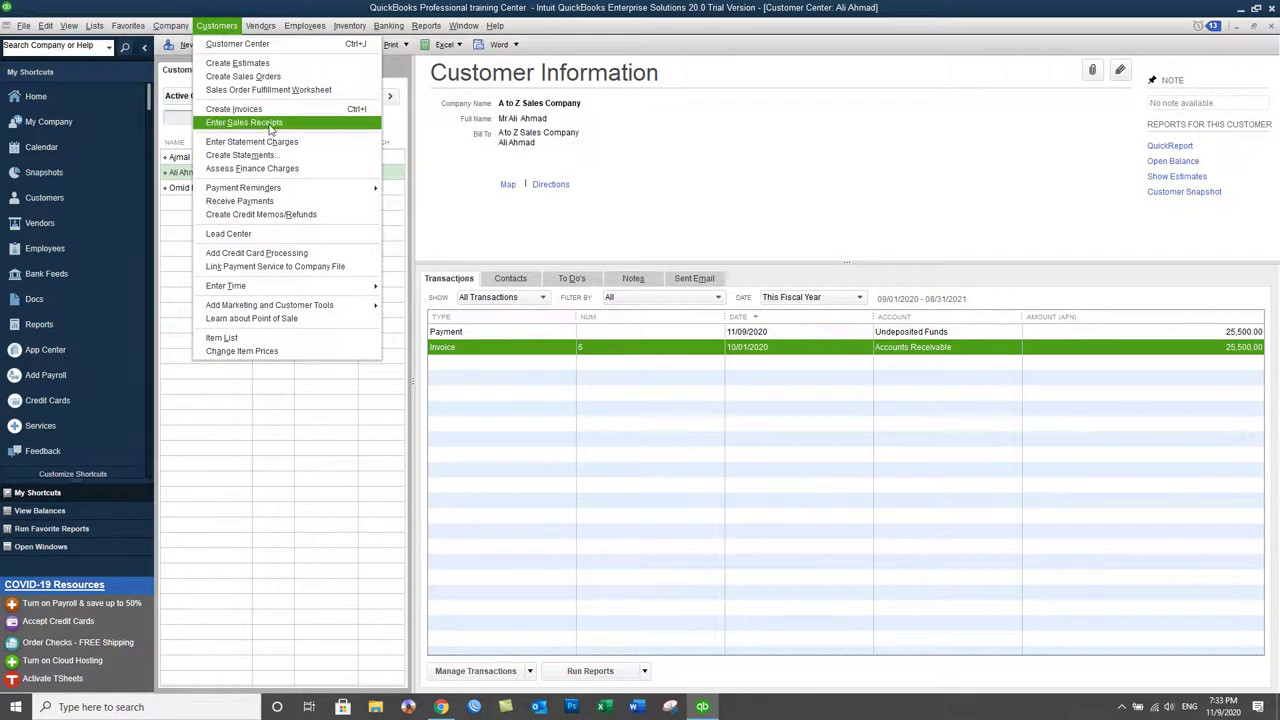
Select the A to Z Sales Company customer, and check the on-hand item quantities in the Physical Inventory Worksheet before closing it.
left_click(573, 122)
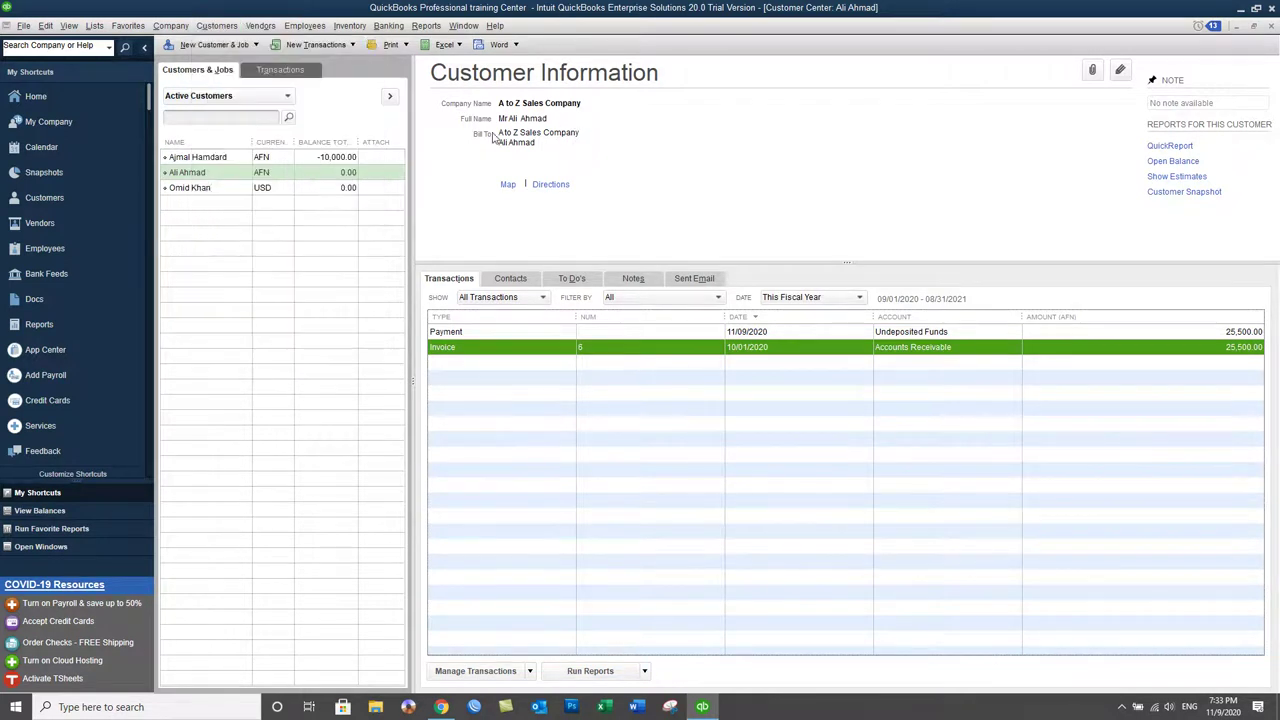
left_click(190, 176)
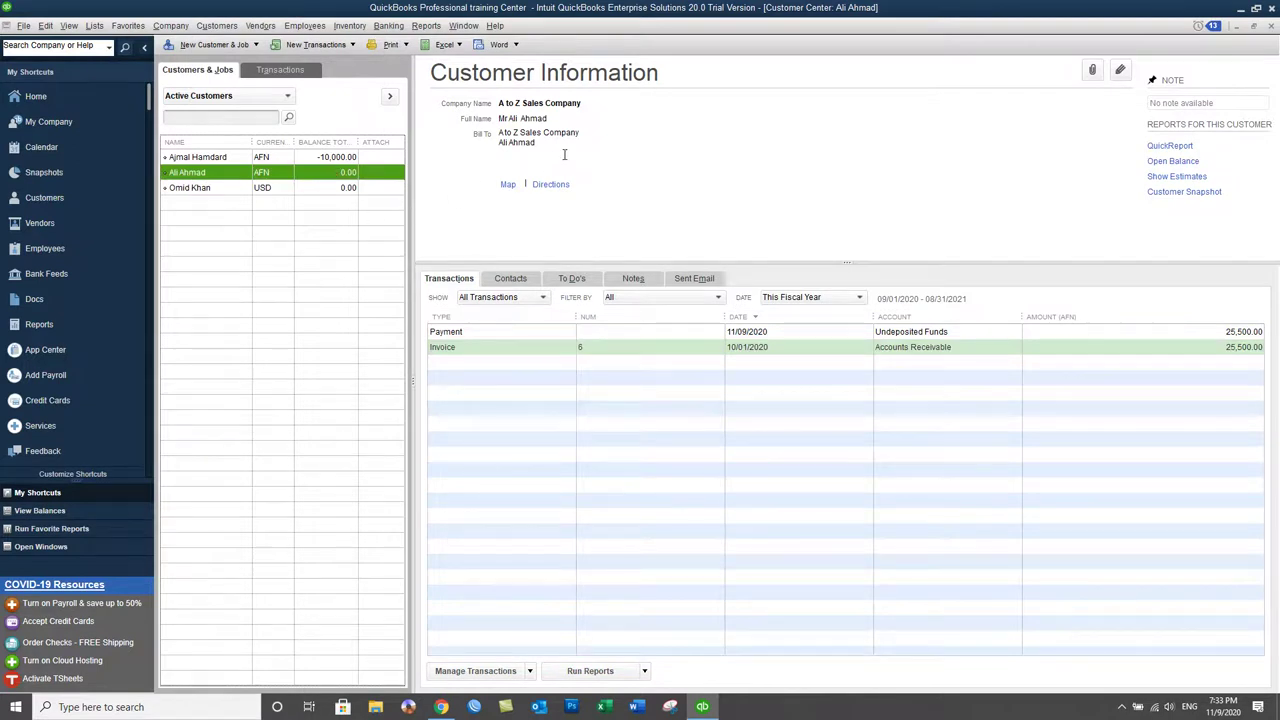
left_click(352, 27)
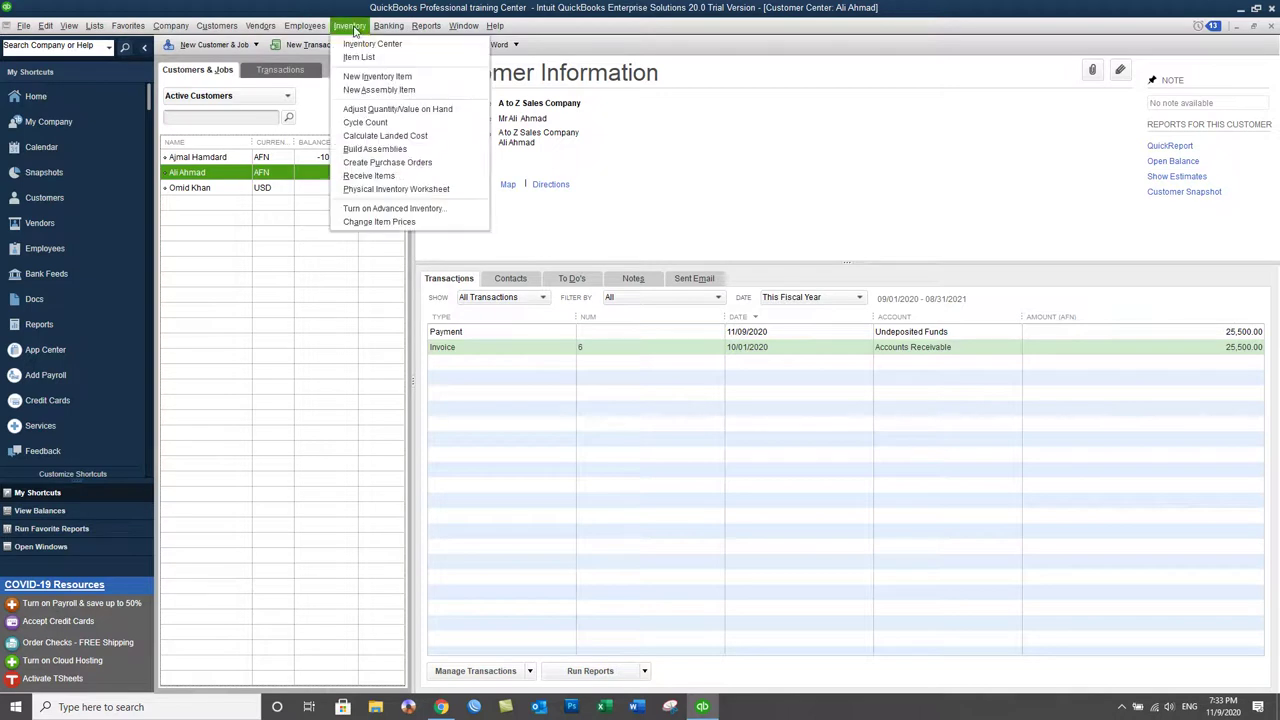
left_click(396, 190)
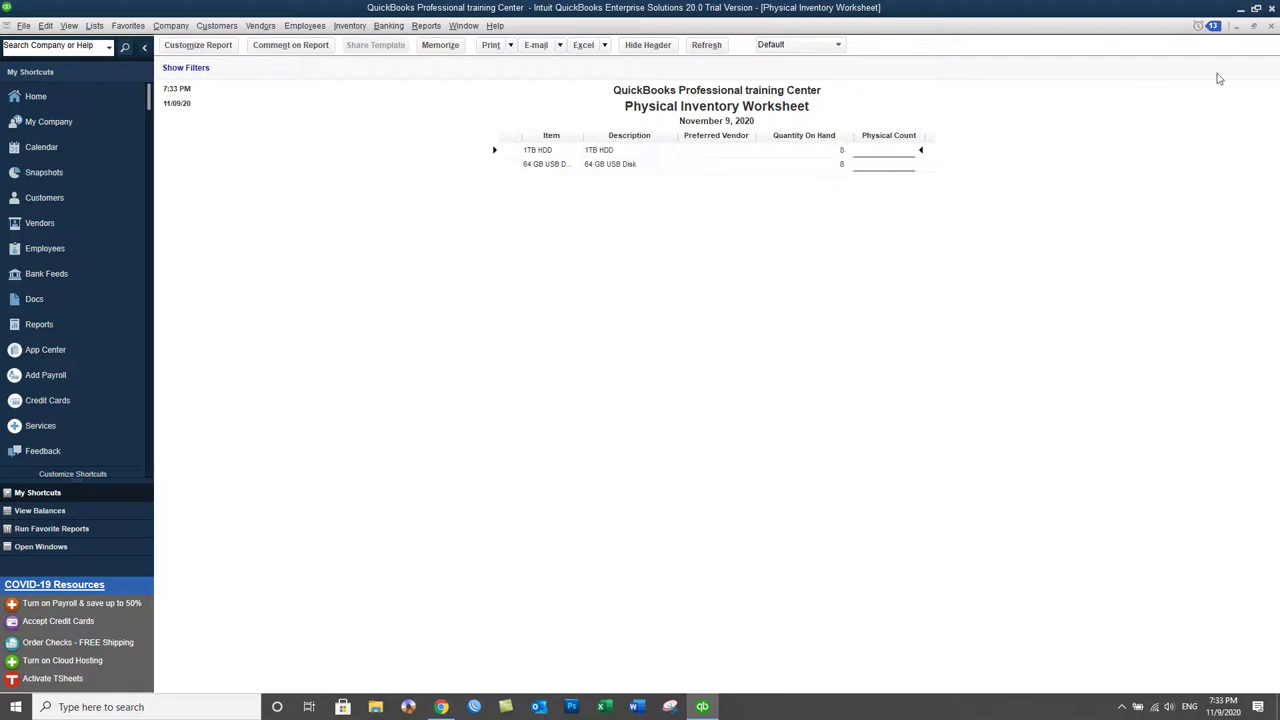
left_click(1270, 27)
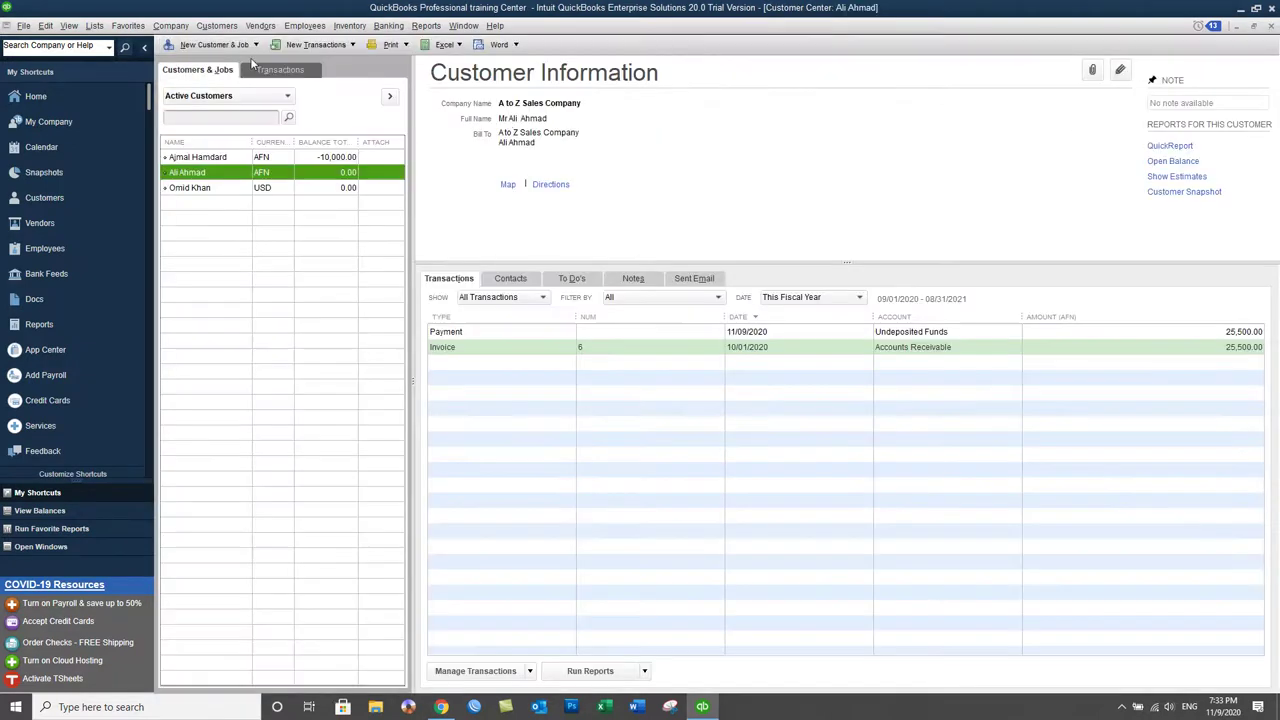
Start a sales receipt for the A to Z Sales Company customer with the items 1TB HDD and 64 GB USB Disk.
left_click(216, 25)
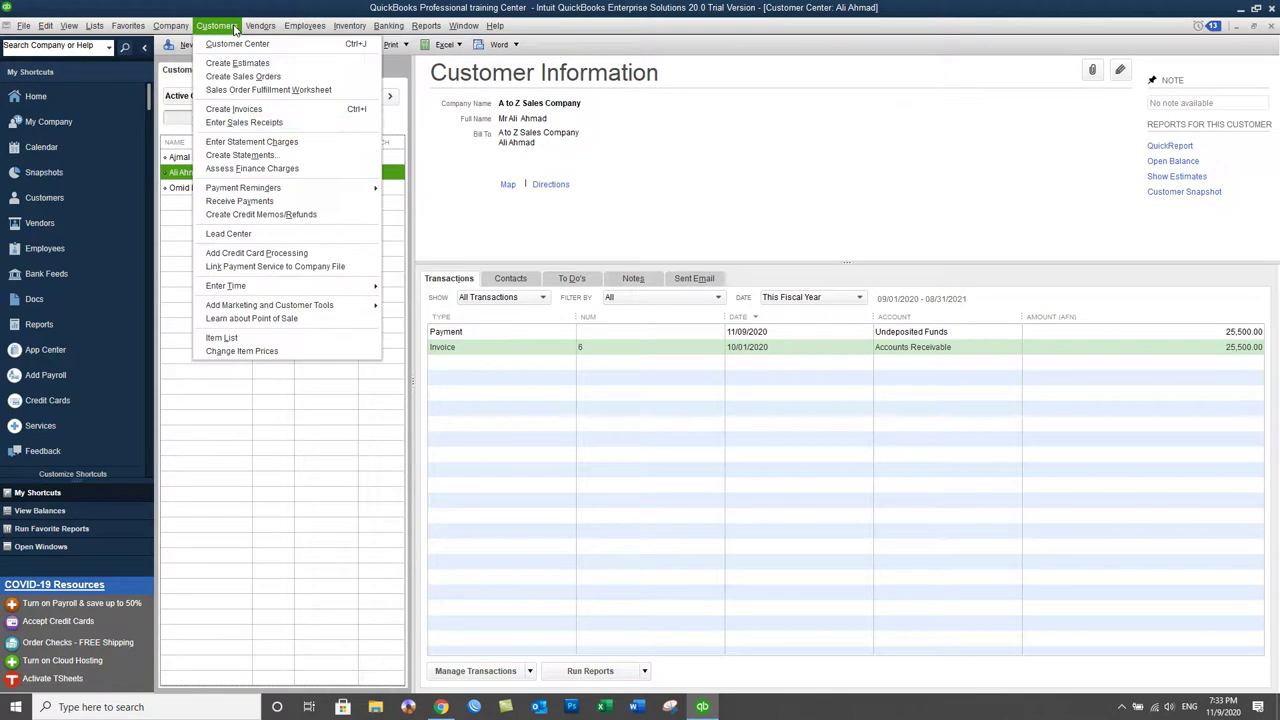
left_click(245, 123)
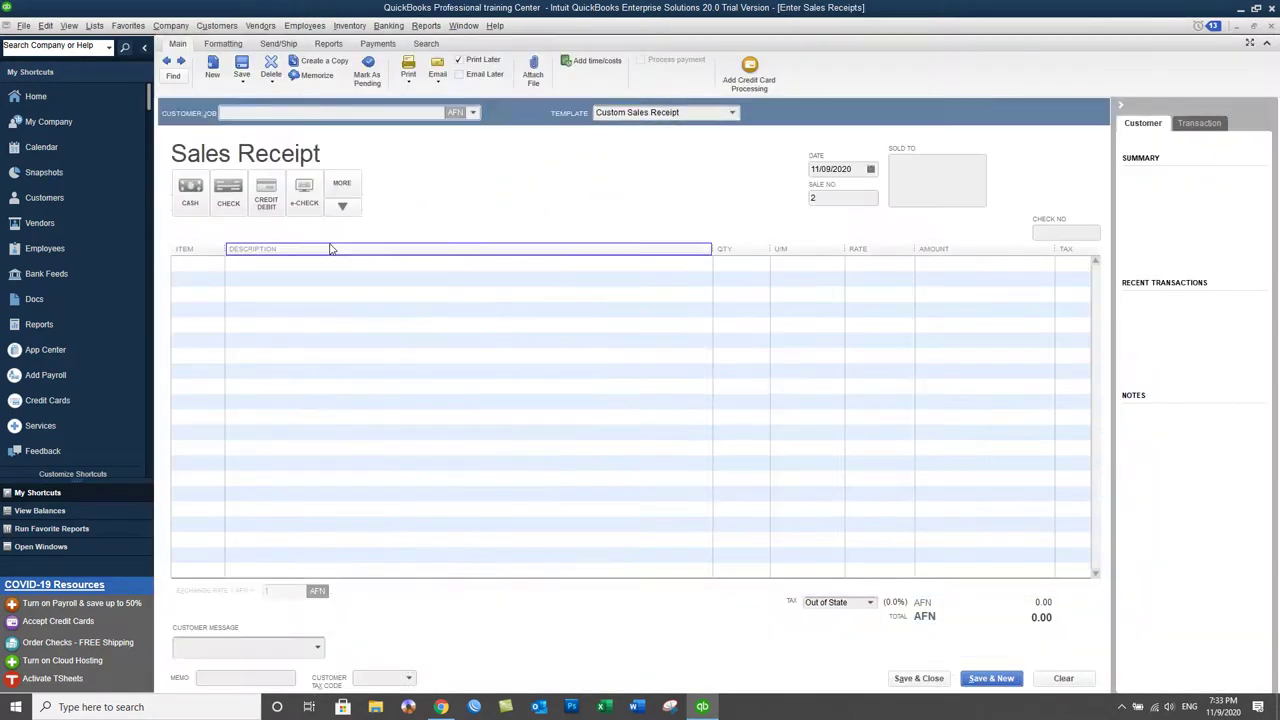
left_click(200, 263)
left_click(217, 264)
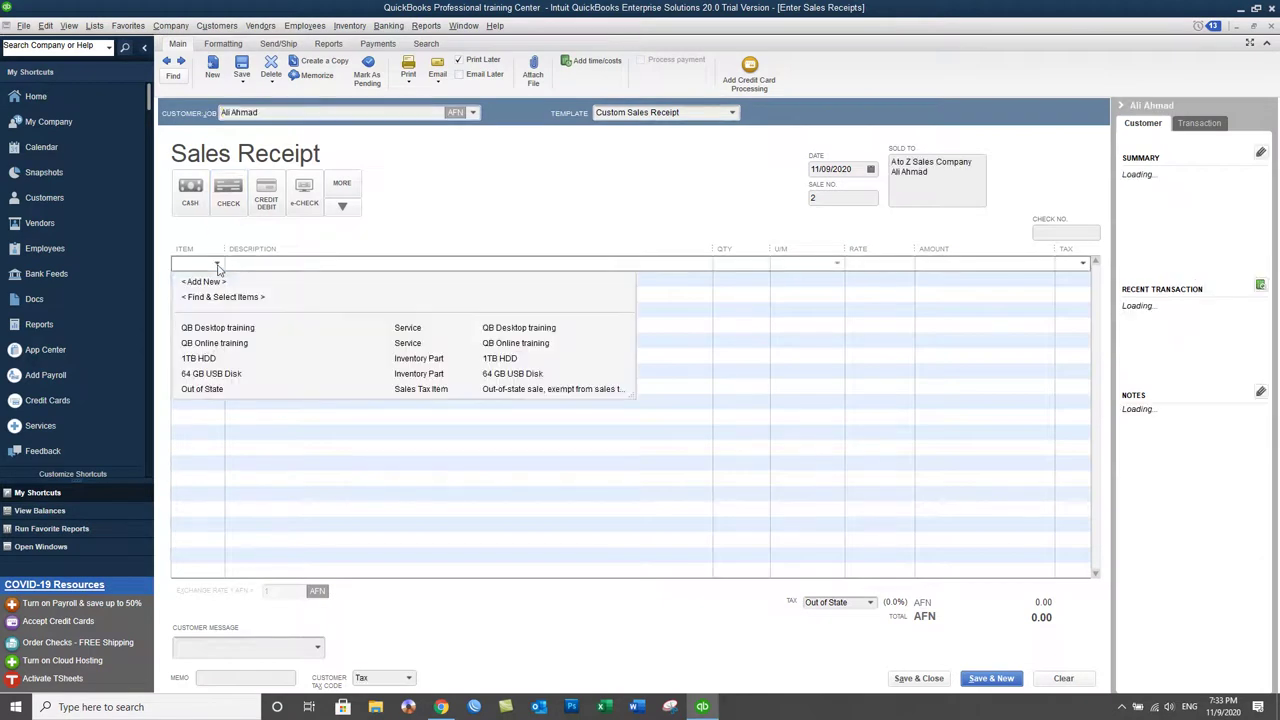
left_click(206, 358)
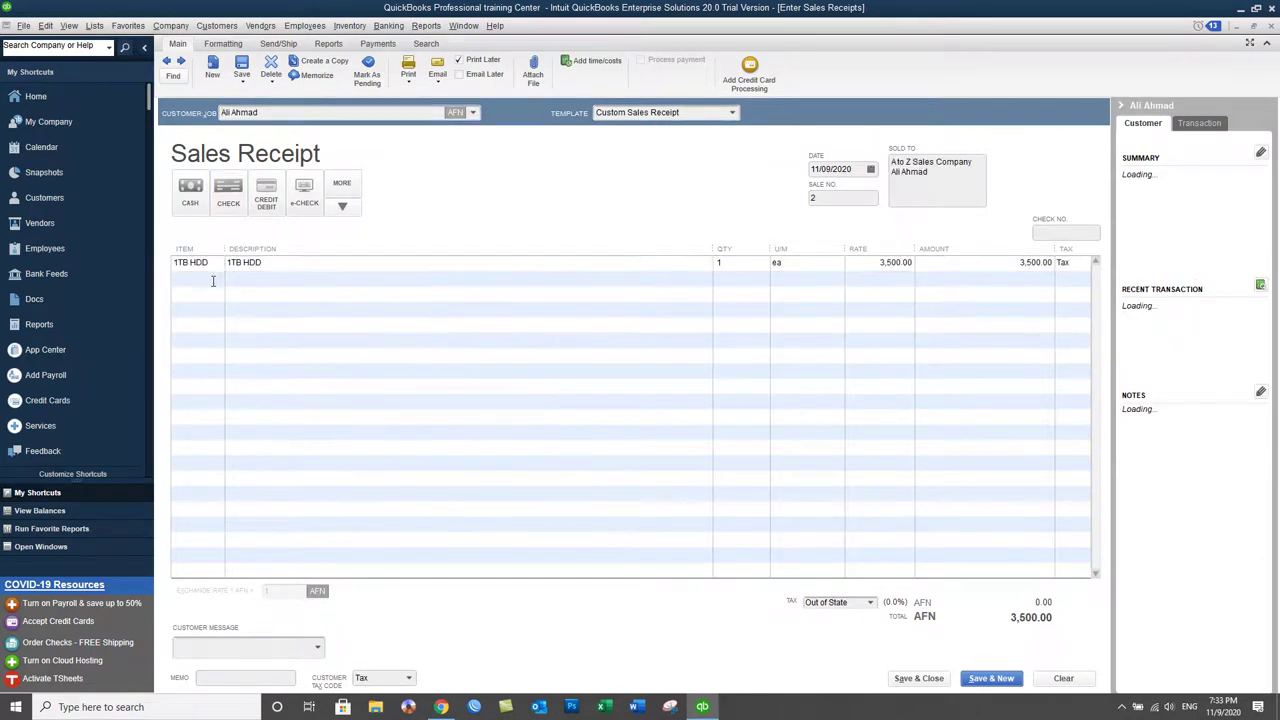
left_click(214, 281)
left_click(209, 388)
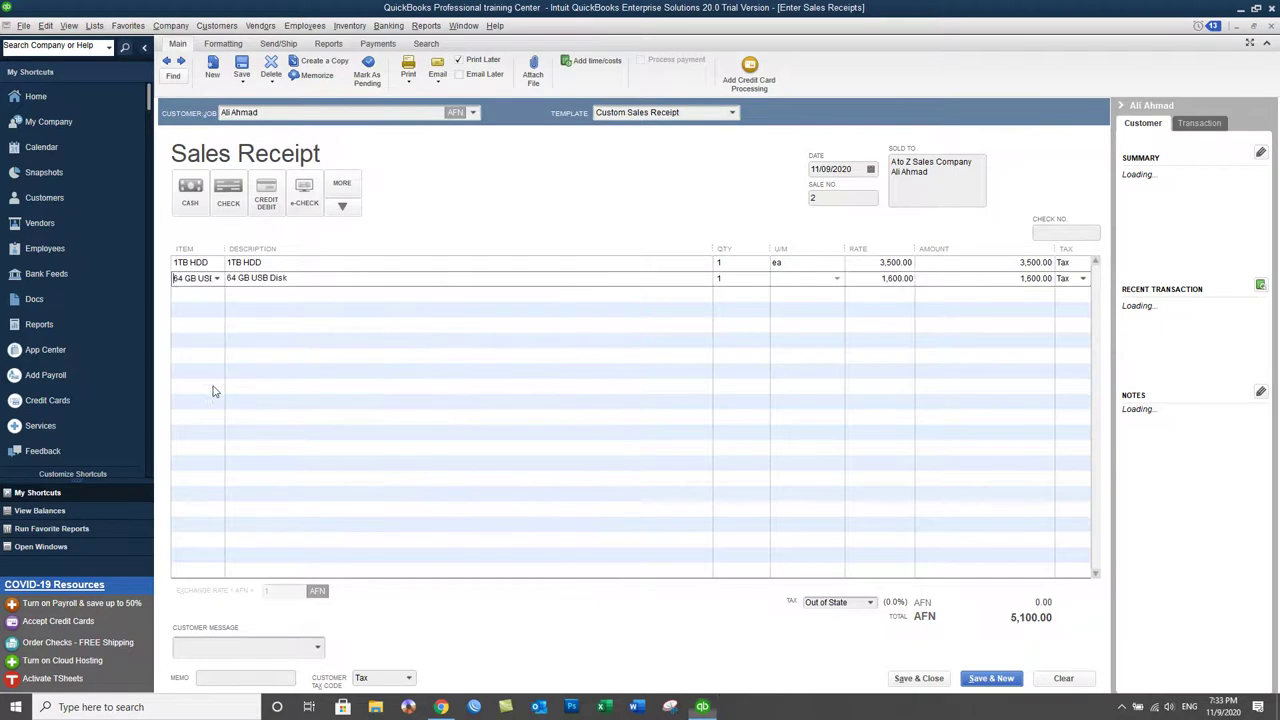
Set the quantity to 3 for both the 1TB HDD and the 64 GB USB Disk lines.
left_click(738, 264)
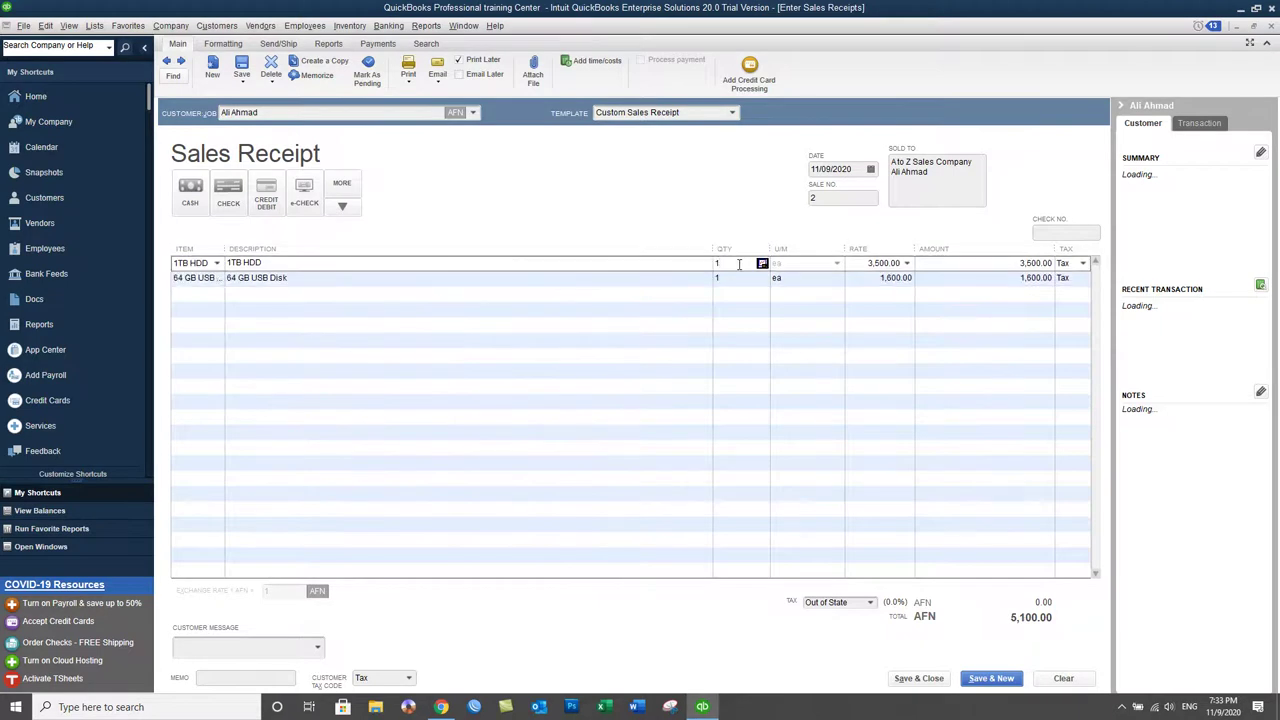
type("3")
key("Down")
type("3")
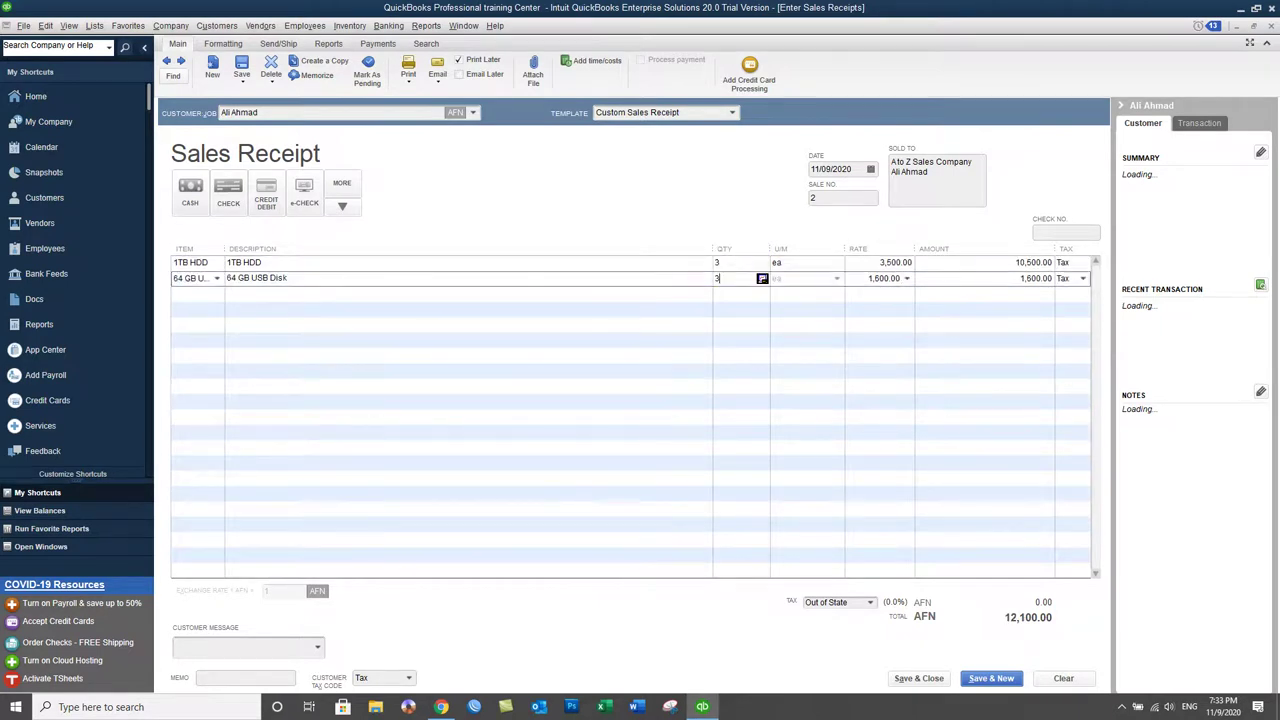
Choose Cash as the payment method, and save and close the sales receipt, ignoring all spelling suggestions.
left_click(190, 188)
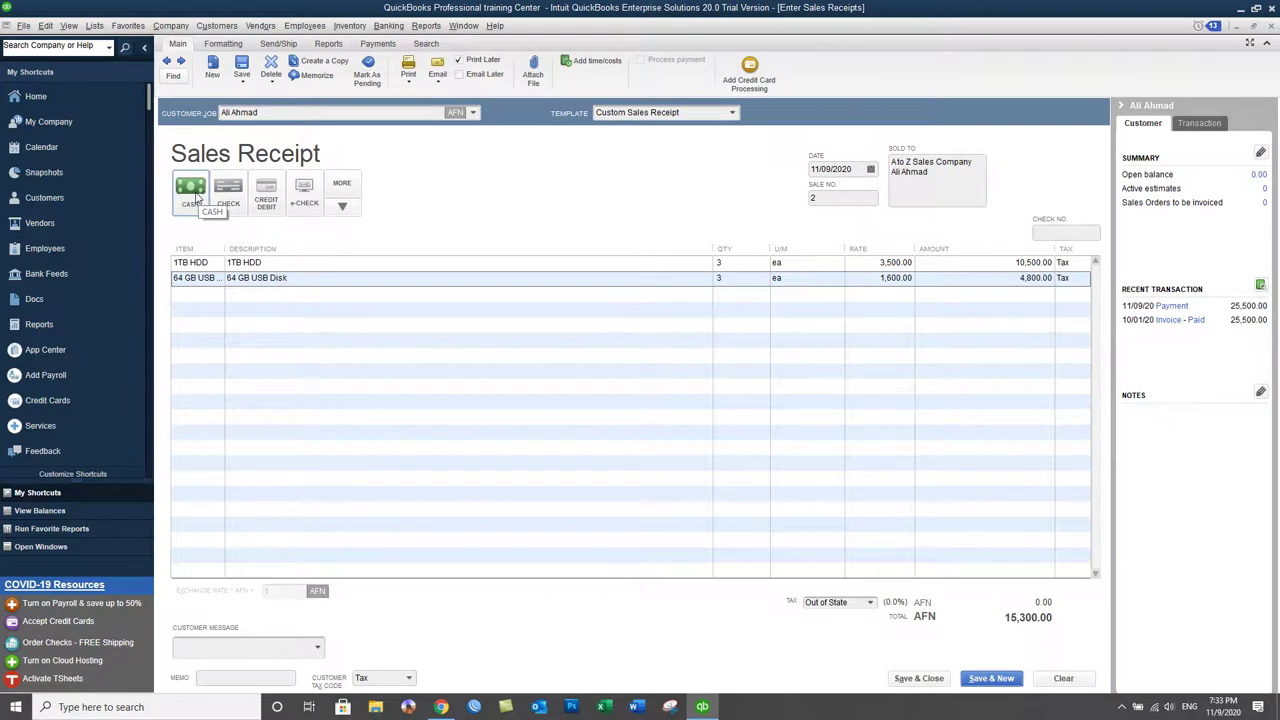
left_click(908, 680)
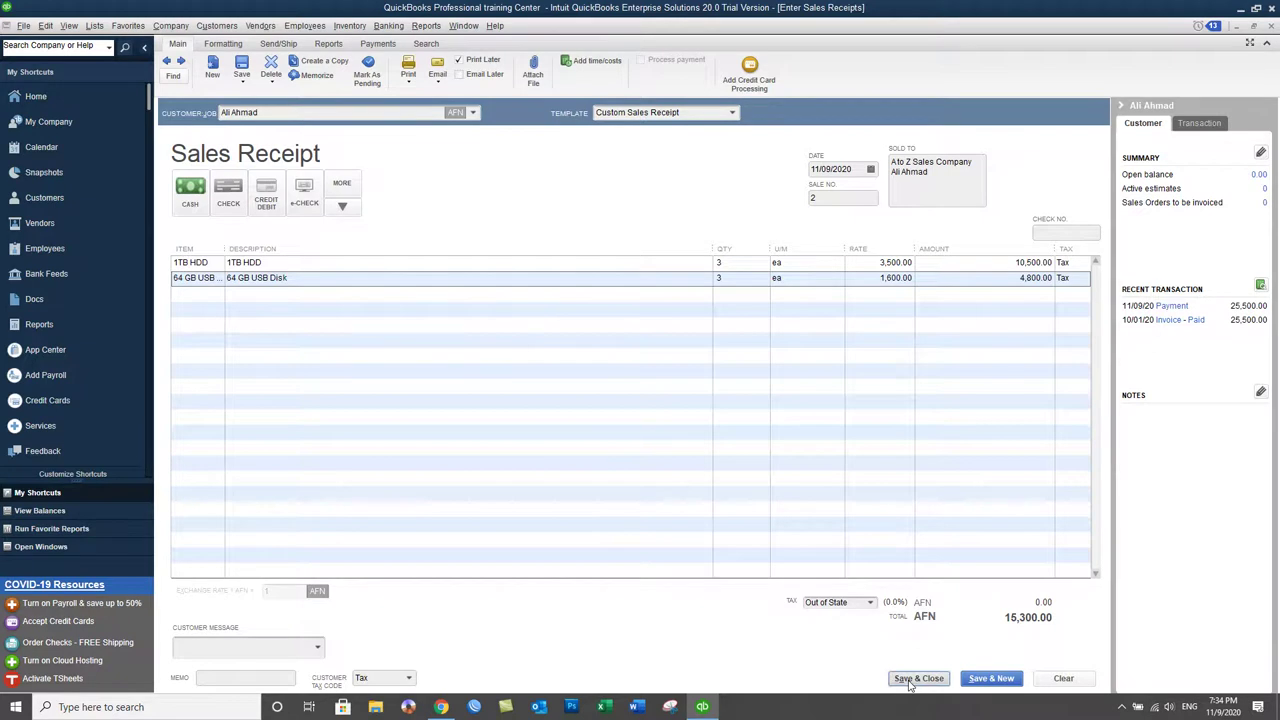
left_click(744, 402)
left_click(744, 400)
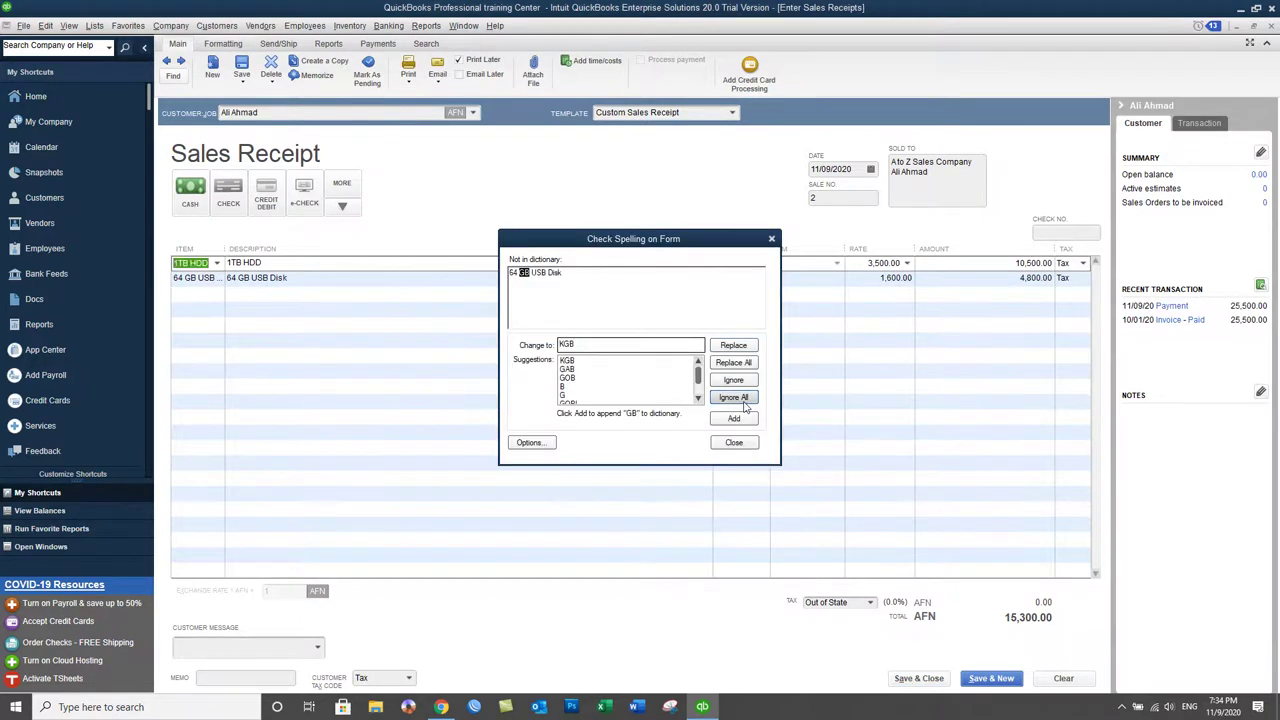
left_click(744, 400)
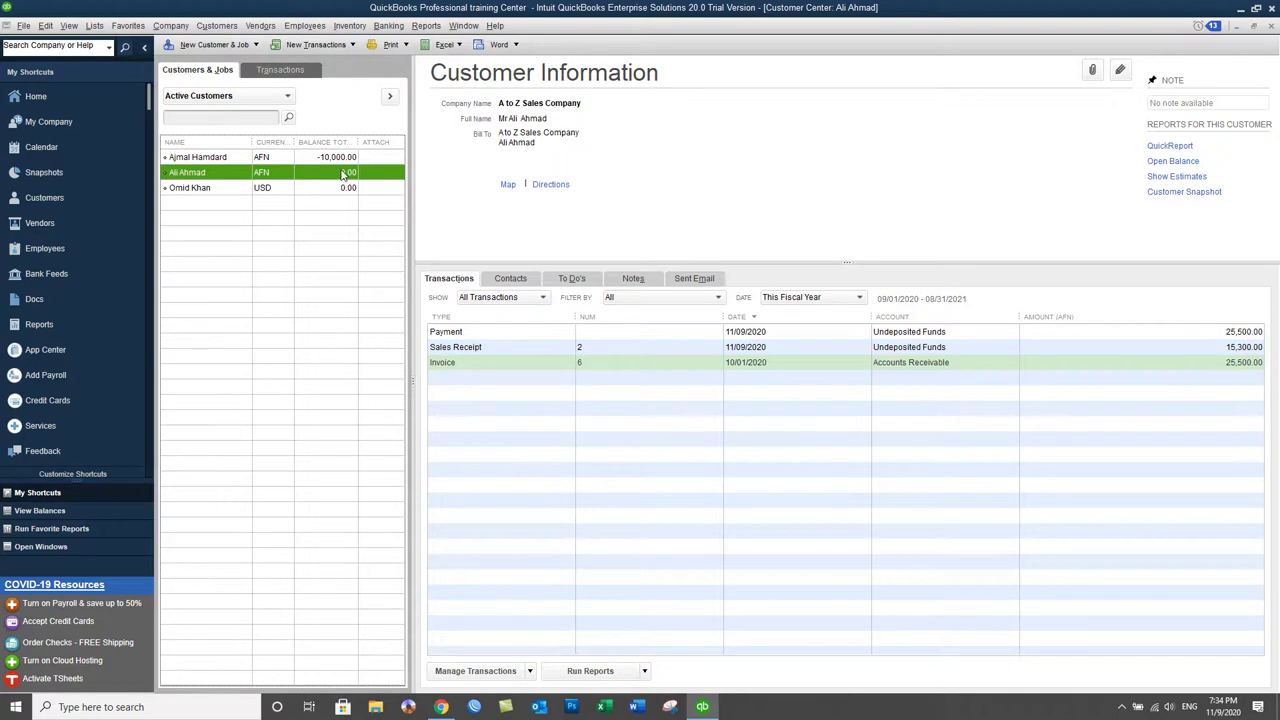
left_click(228, 31)
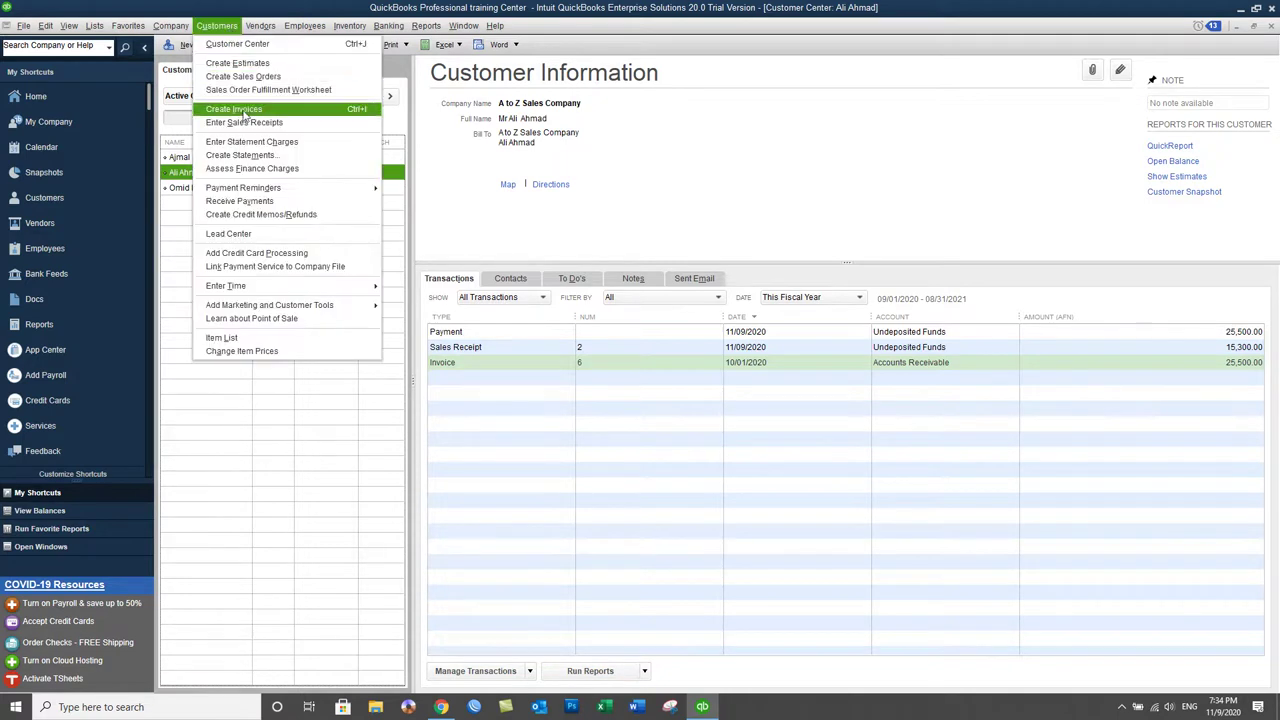
left_click(508, 141)
left_click(334, 172)
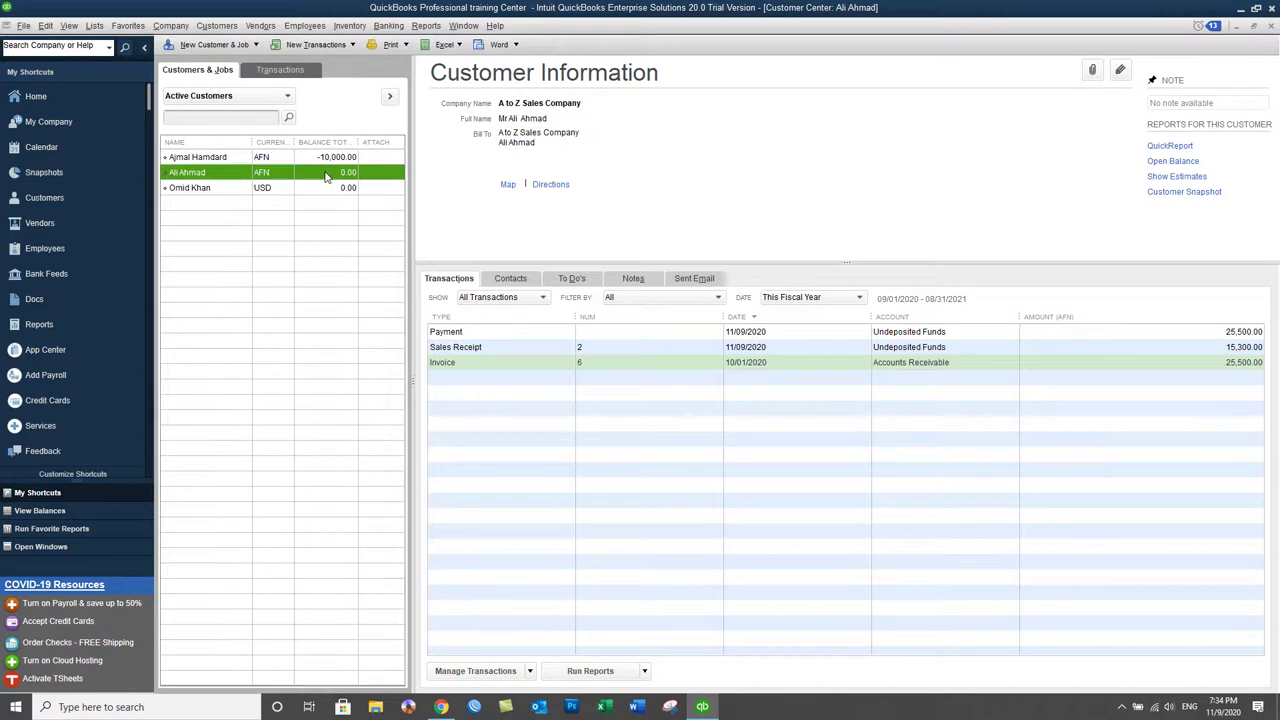
left_click(213, 27)
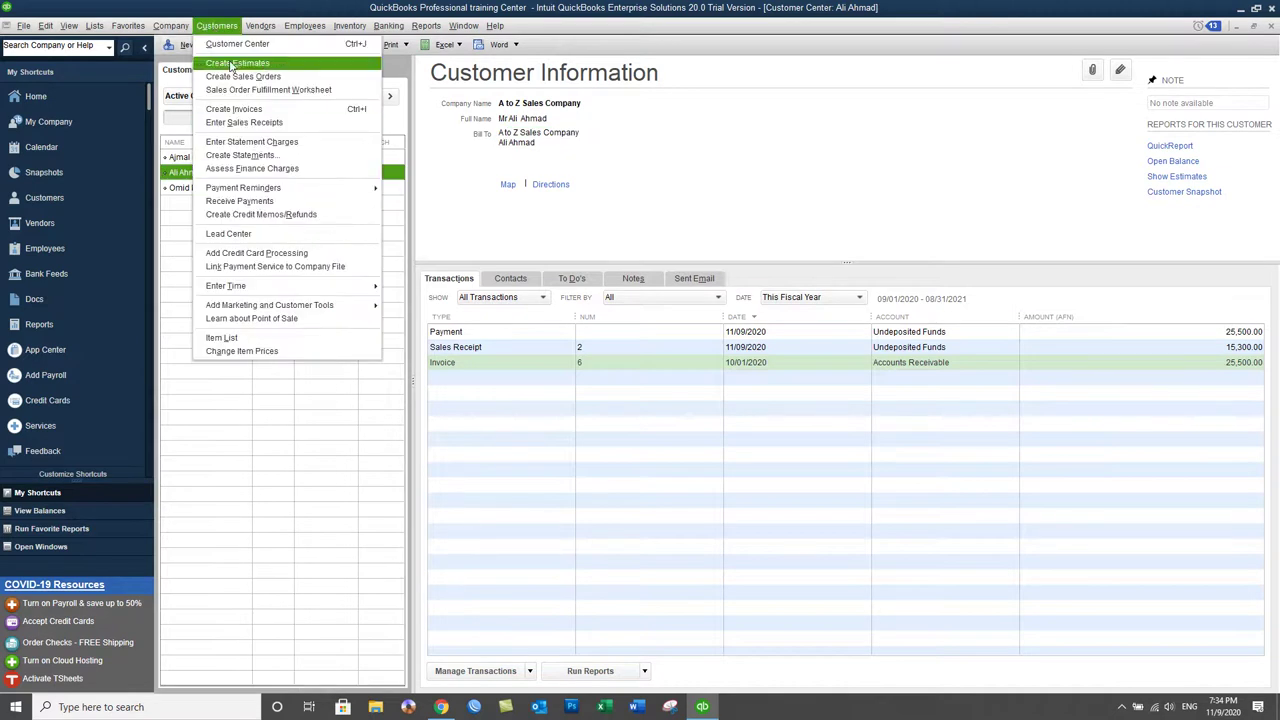
left_click(214, 26)
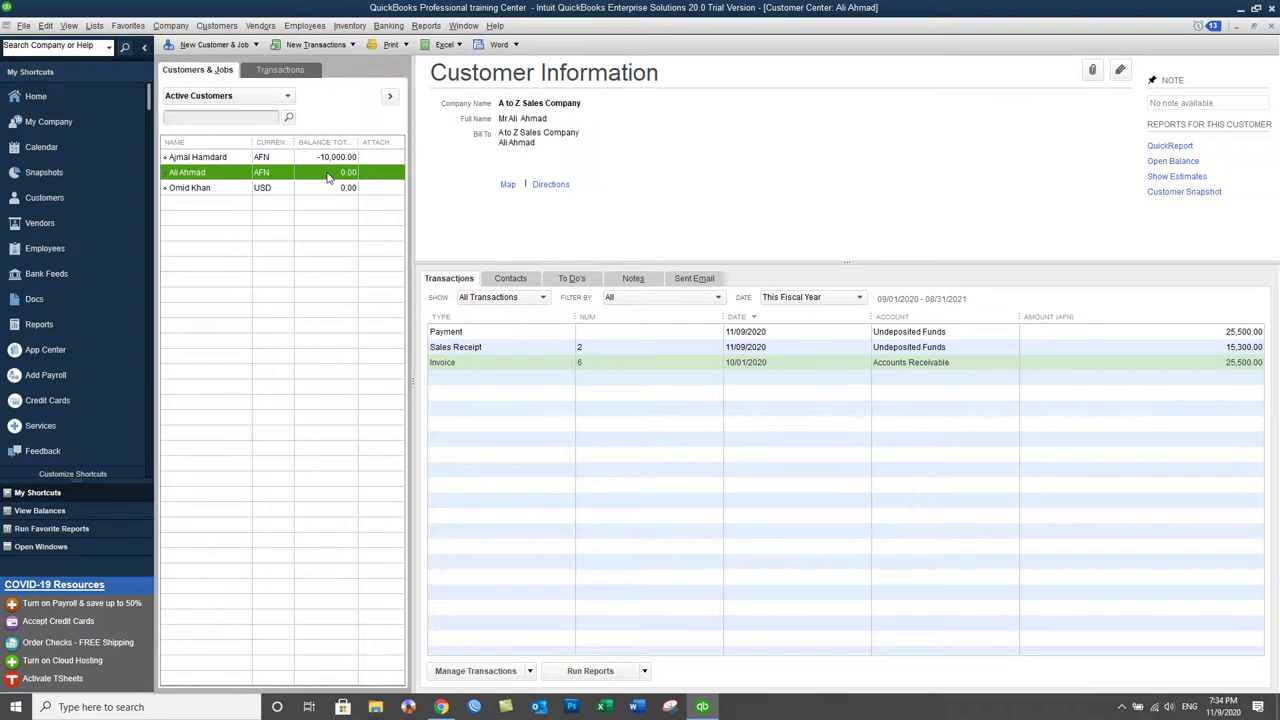
left_click(216, 26)
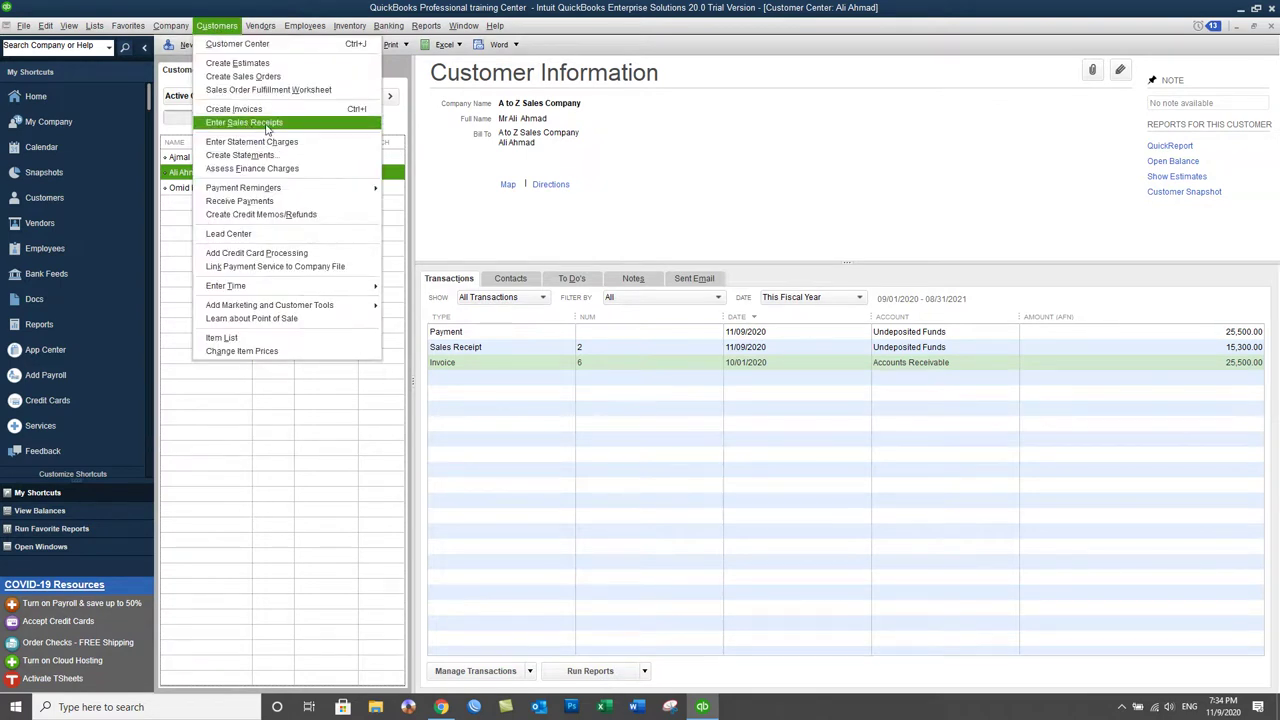
left_click(520, 155)
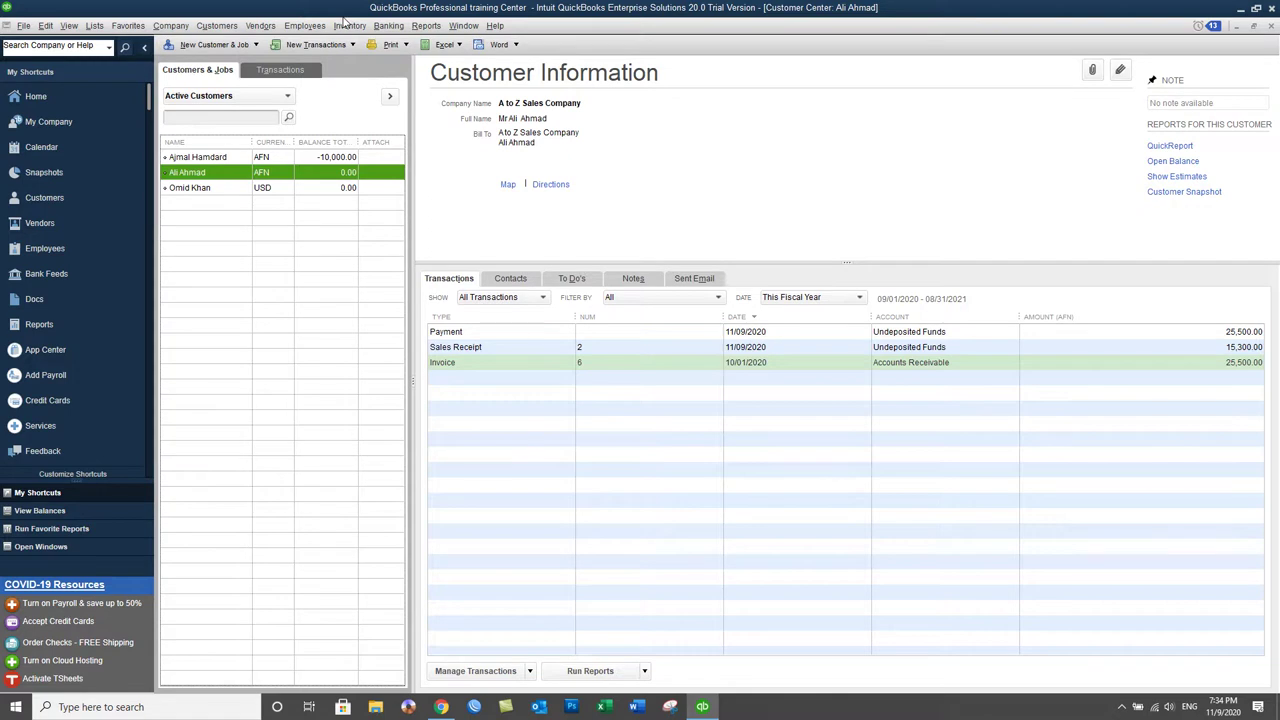
Review the stock of both sold items in the Physical Inventory Worksheet after the sale, and close the worksheet.
left_click(349, 25)
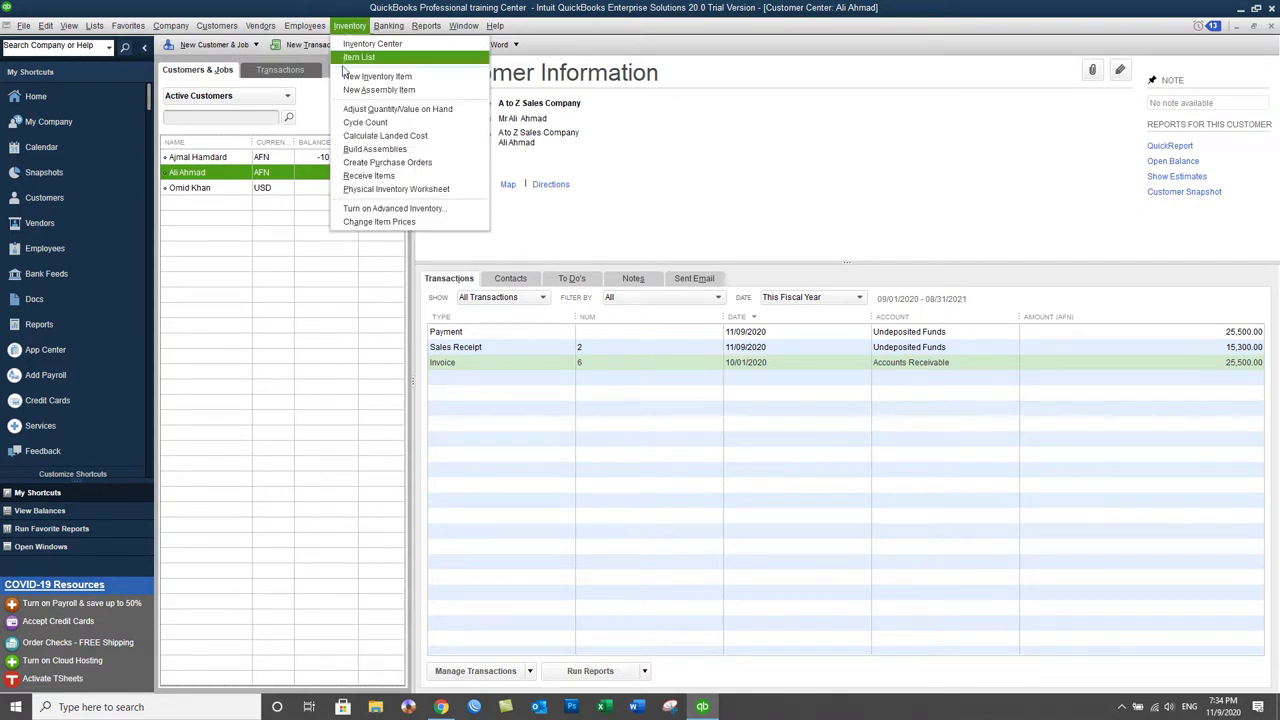
left_click(379, 189)
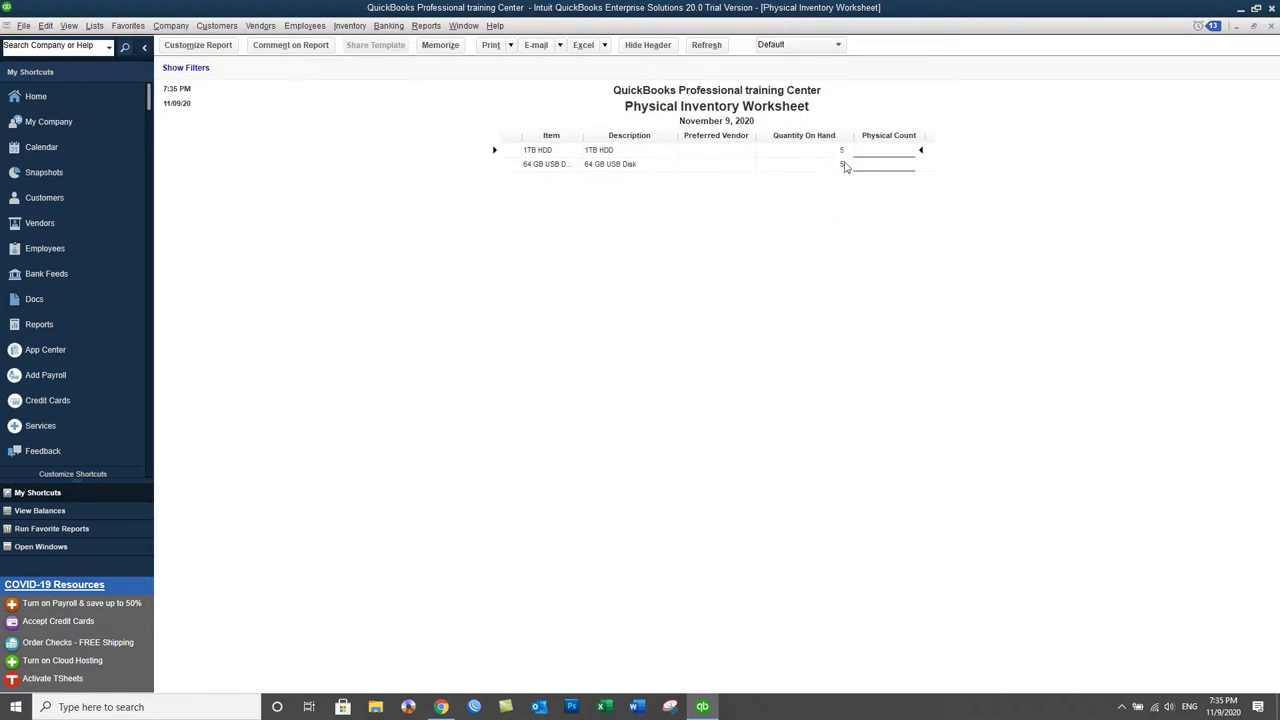
left_click(1272, 25)
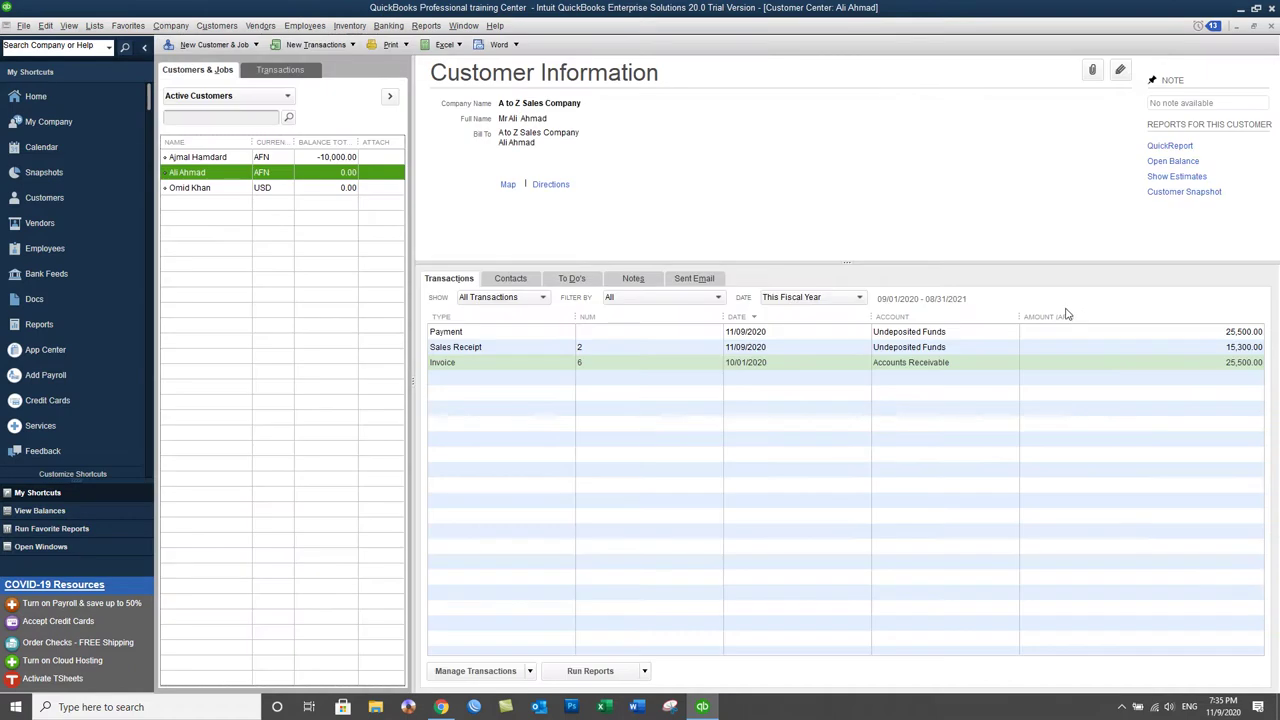
Select the new sales receipt in the customer's transactions, and run the Trial Balance report from Accountant & Taxes.
left_click(518, 350)
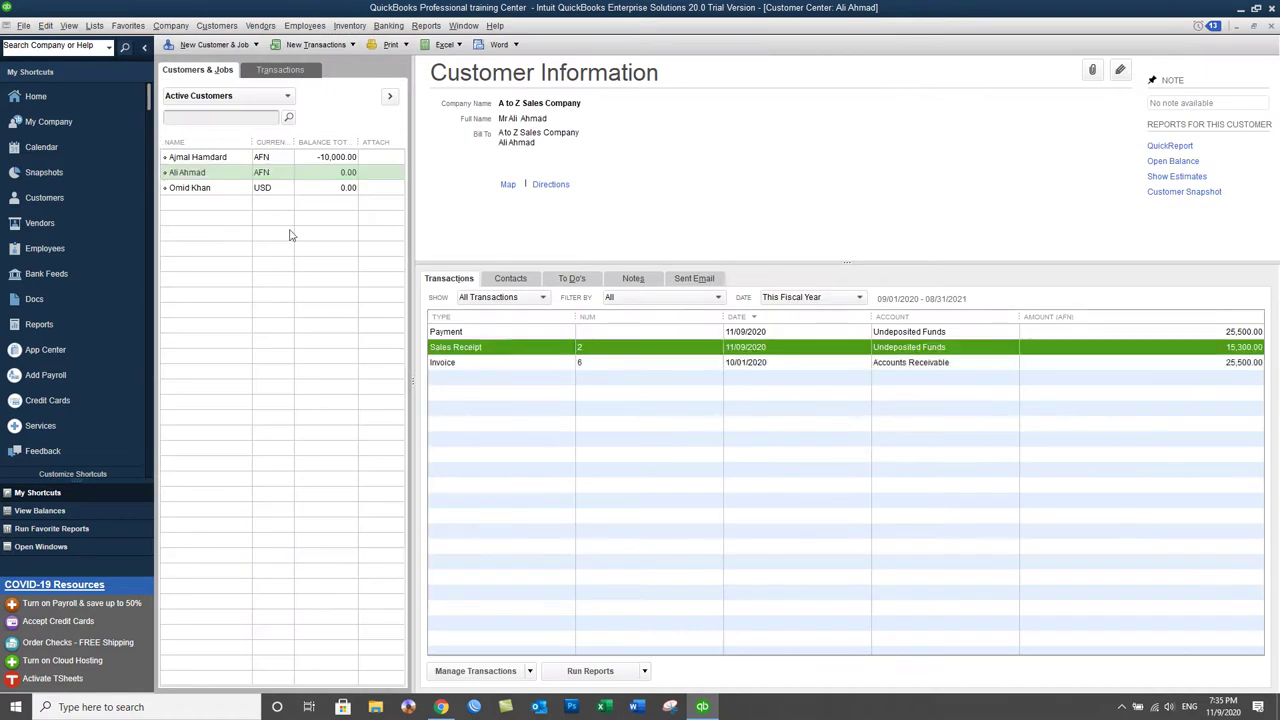
left_click(489, 354)
left_click(426, 25)
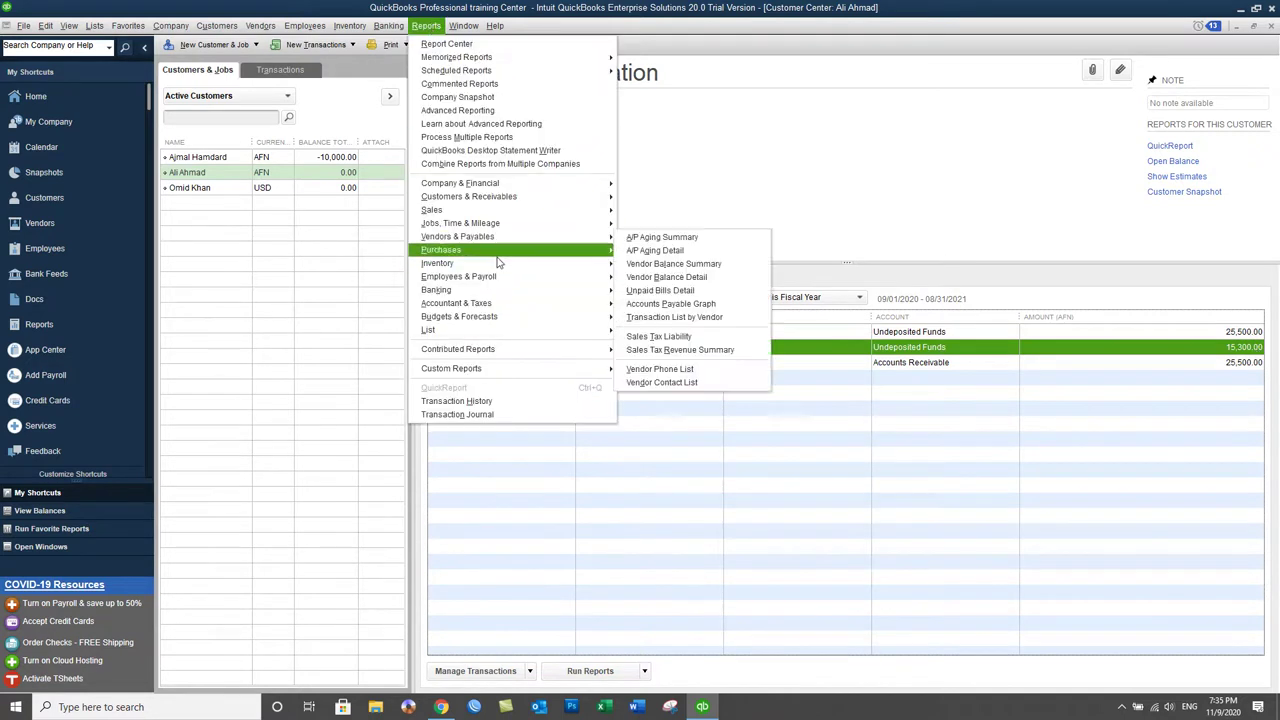
mouse_move(493, 308)
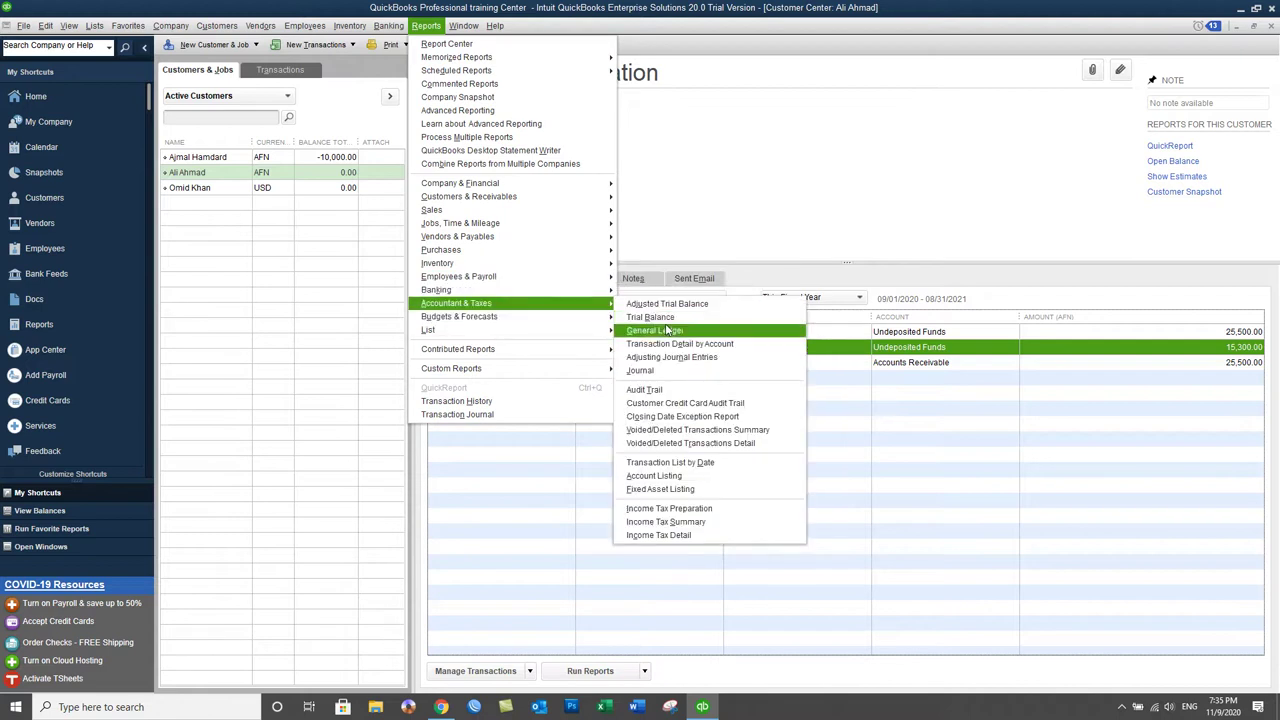
left_click(665, 315)
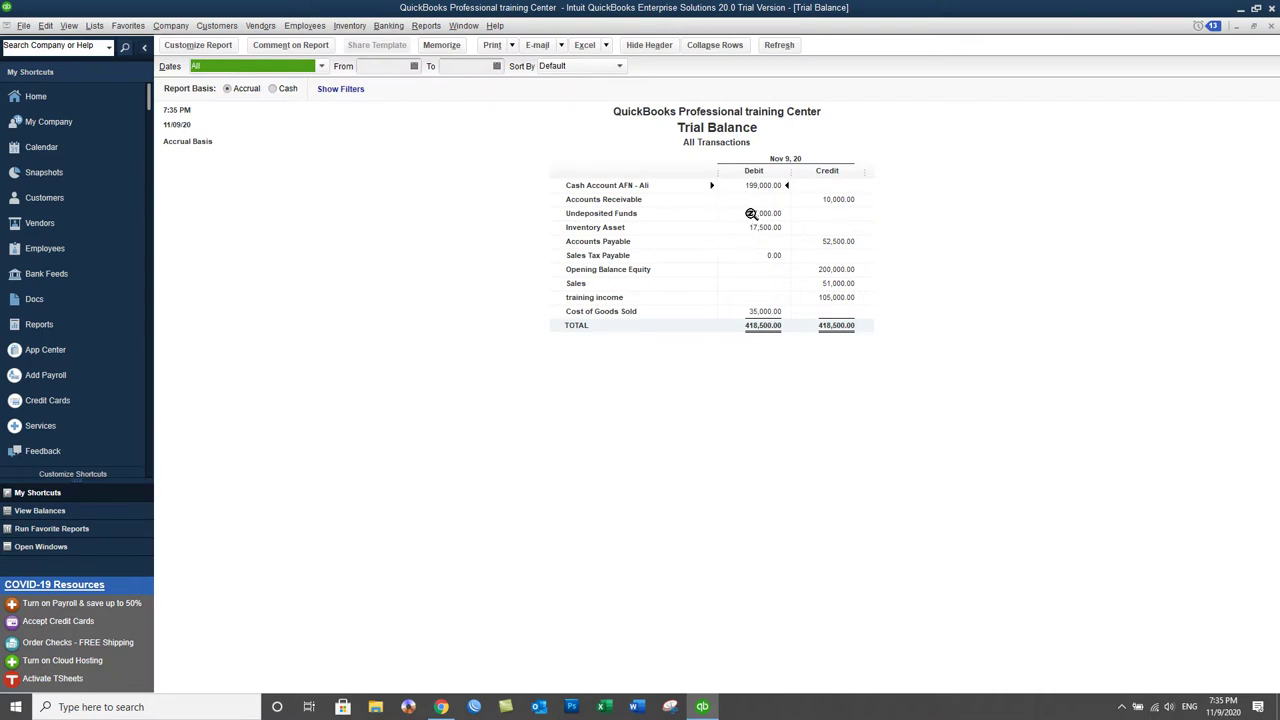
Examine the transactions behind the Undeposited Funds debit balance, and close both the detail report and the Trial Balance.
left_click(745, 213)
double_click(745, 213)
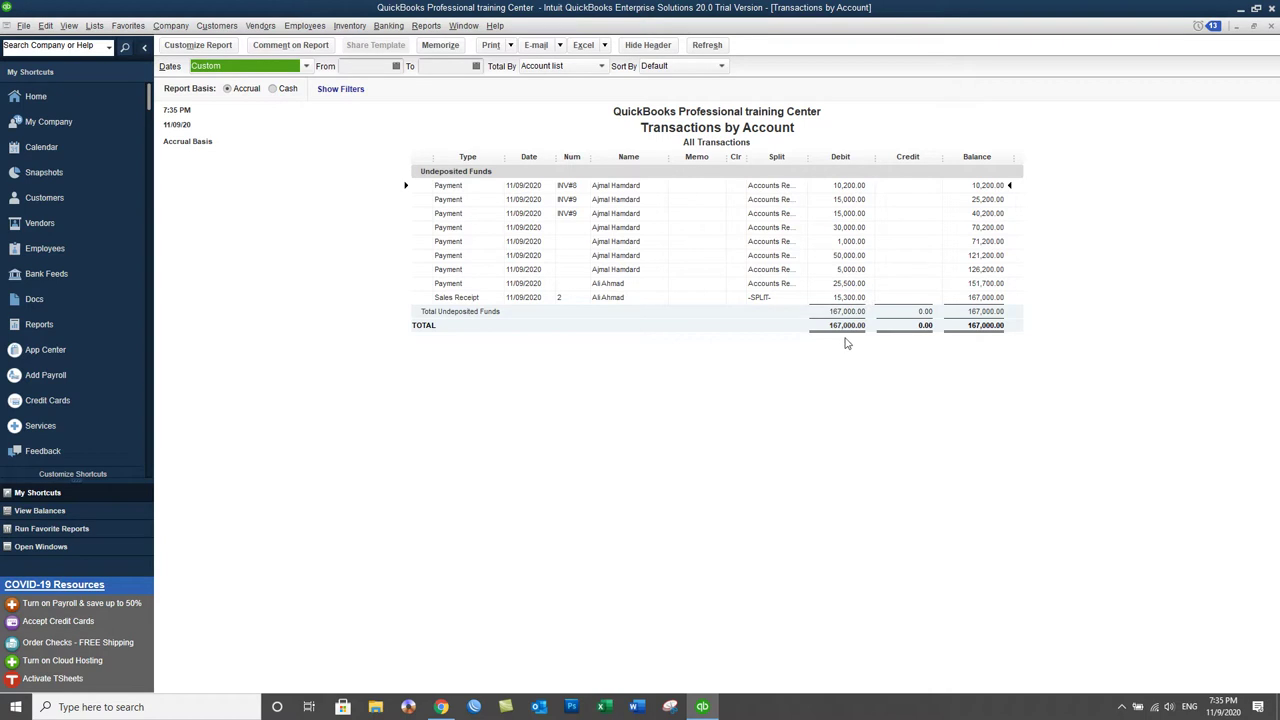
left_click(1270, 26)
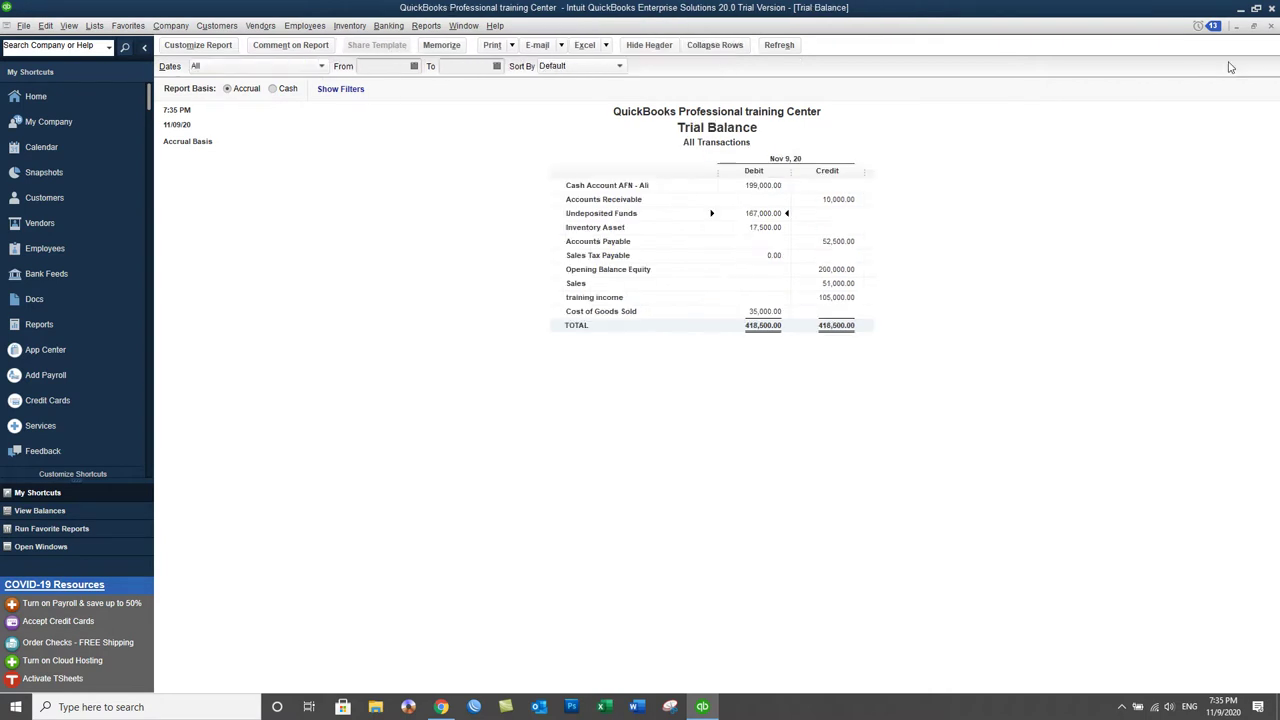
left_click(1271, 27)
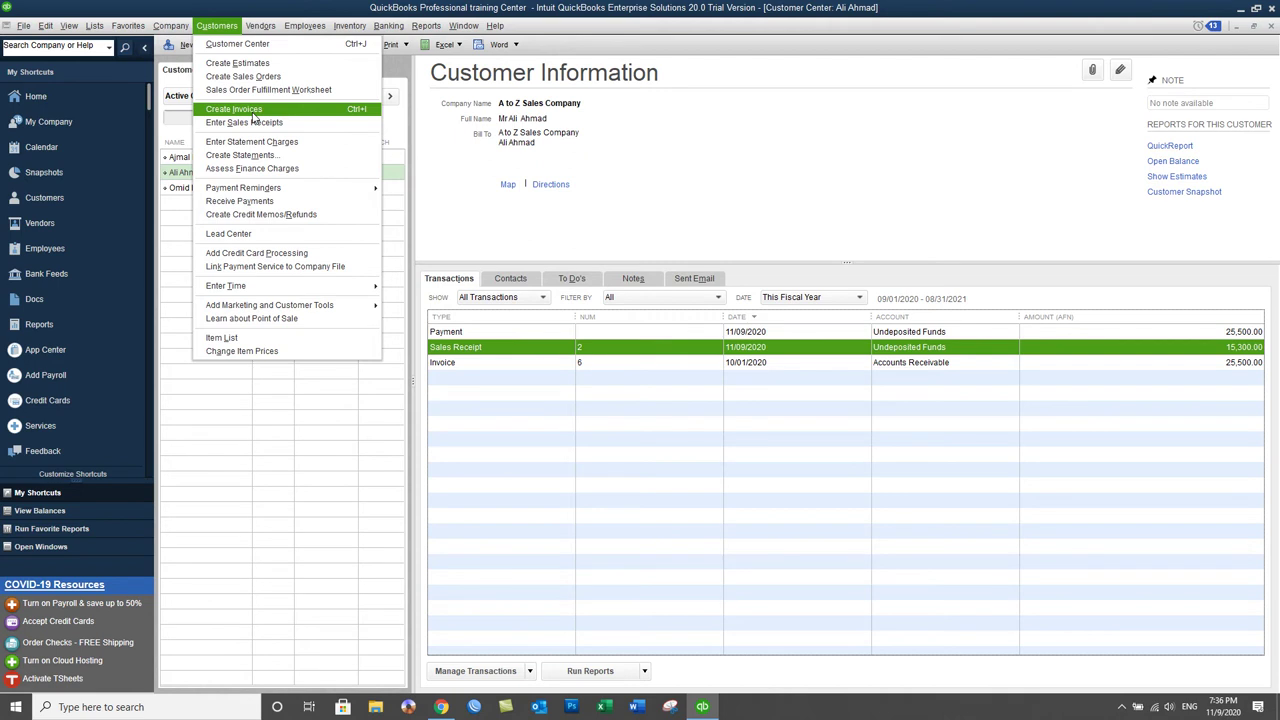
left_click(660, 176)
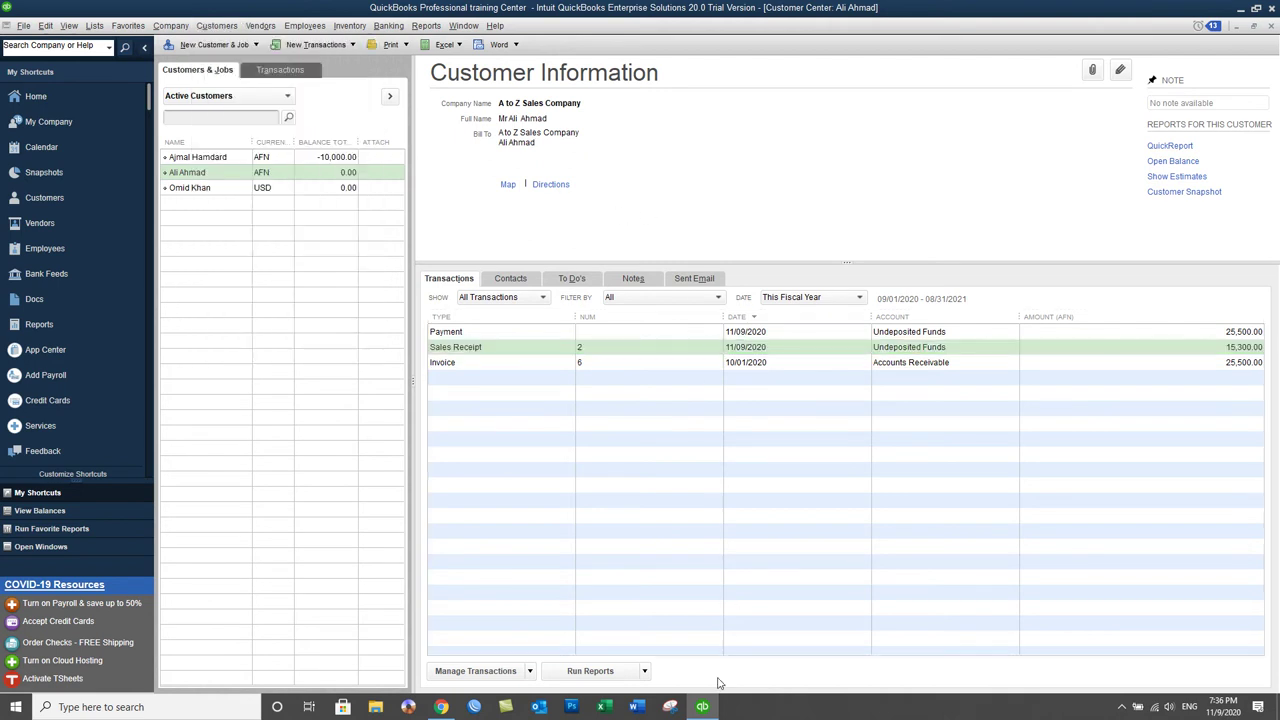
left_click(708, 707)
left_click(710, 704)
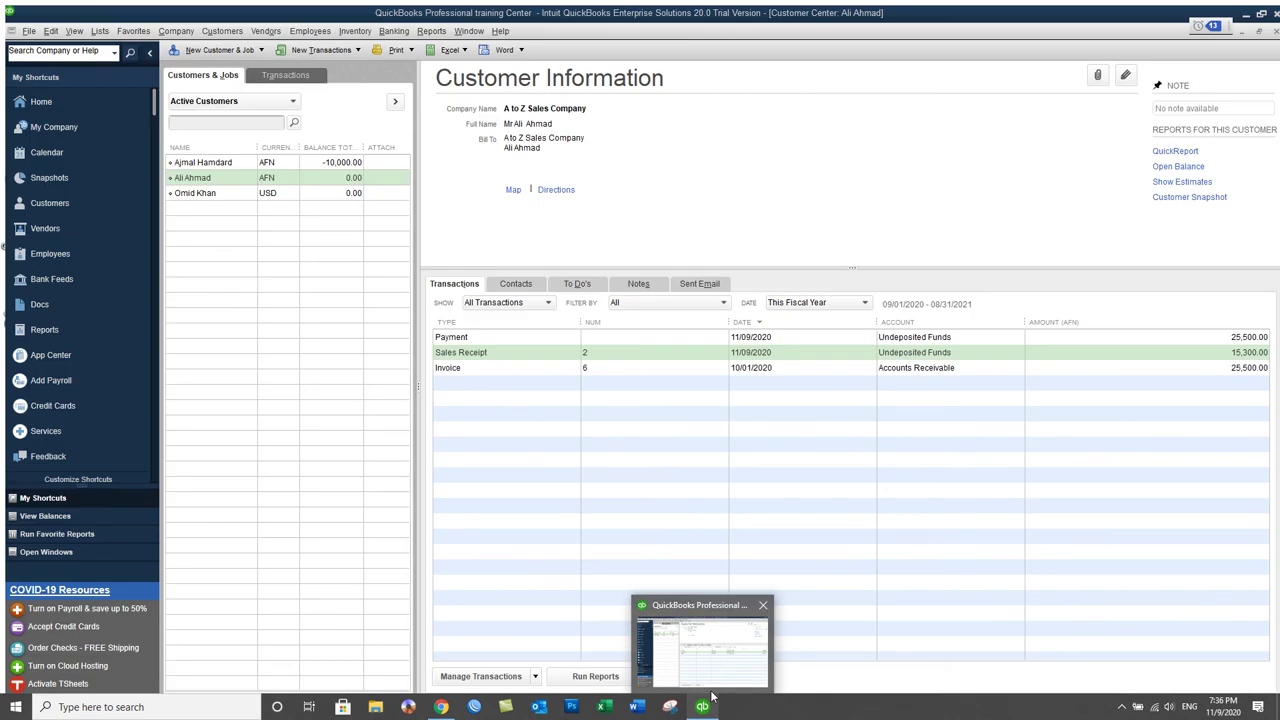